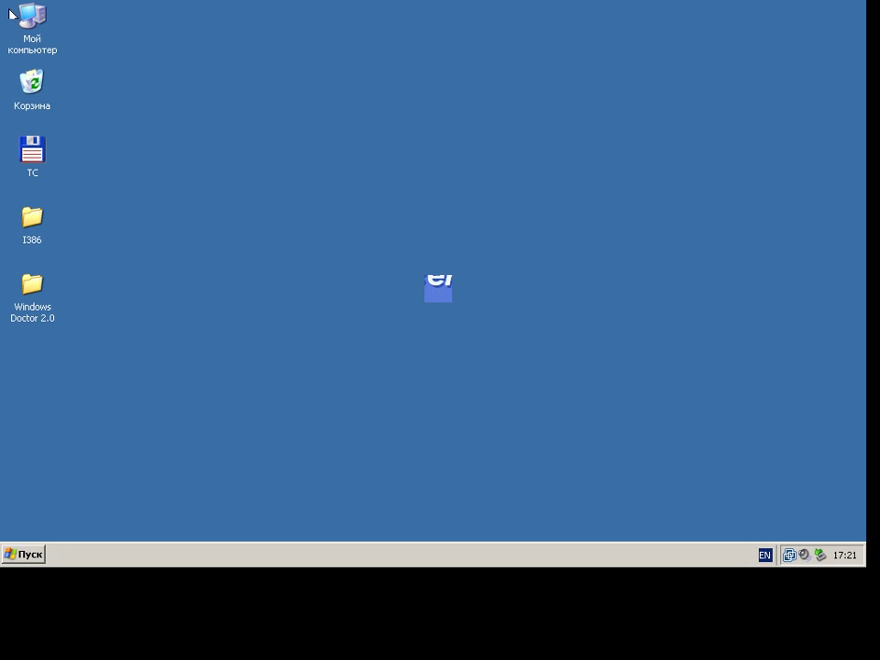
pyautogui.hotkey('shift', 'F10')
pyautogui.press('Escape')
pyautogui.hotkey('shift', 'F10')
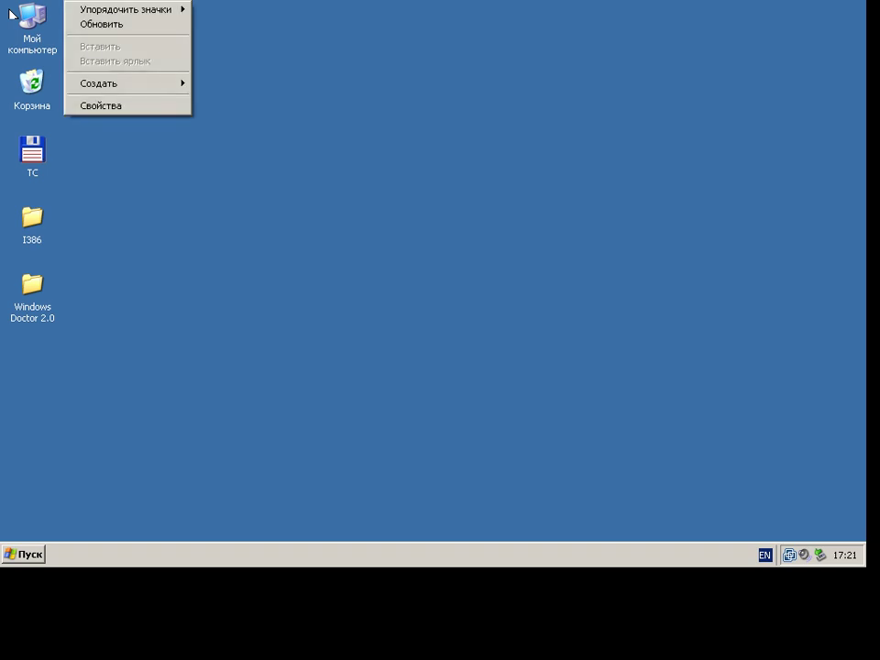
pyautogui.press('Escape')
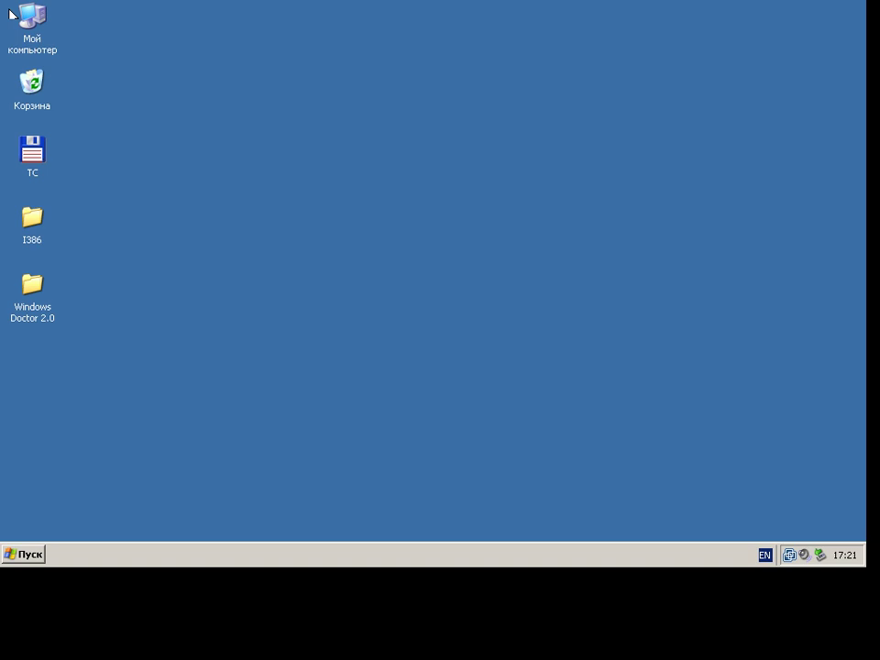
pyautogui.hotkey('shift', 'F10')
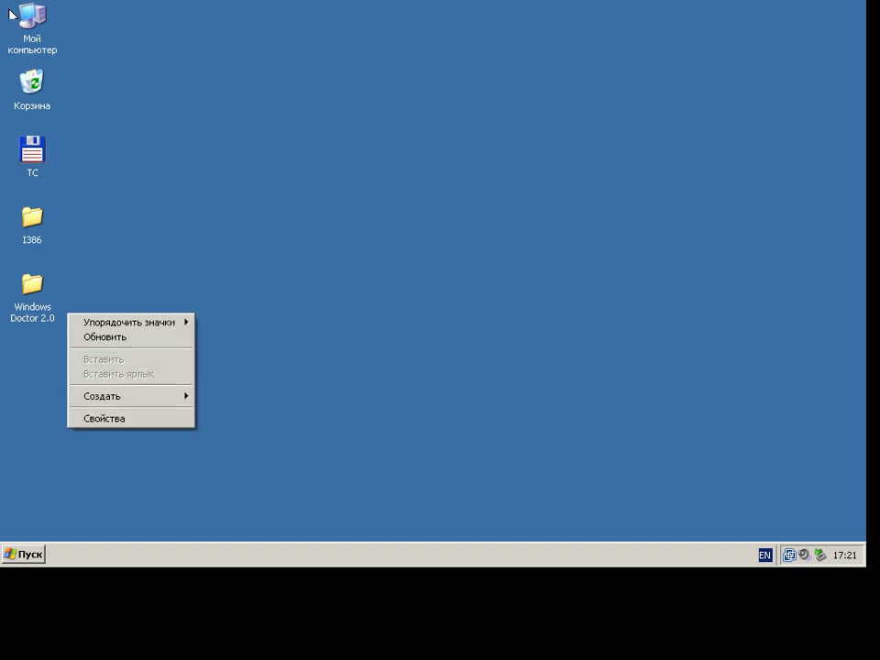
pyautogui.press('Up')
pyautogui.press('Return')
pyautogui.hotkey('shift', 'F10')
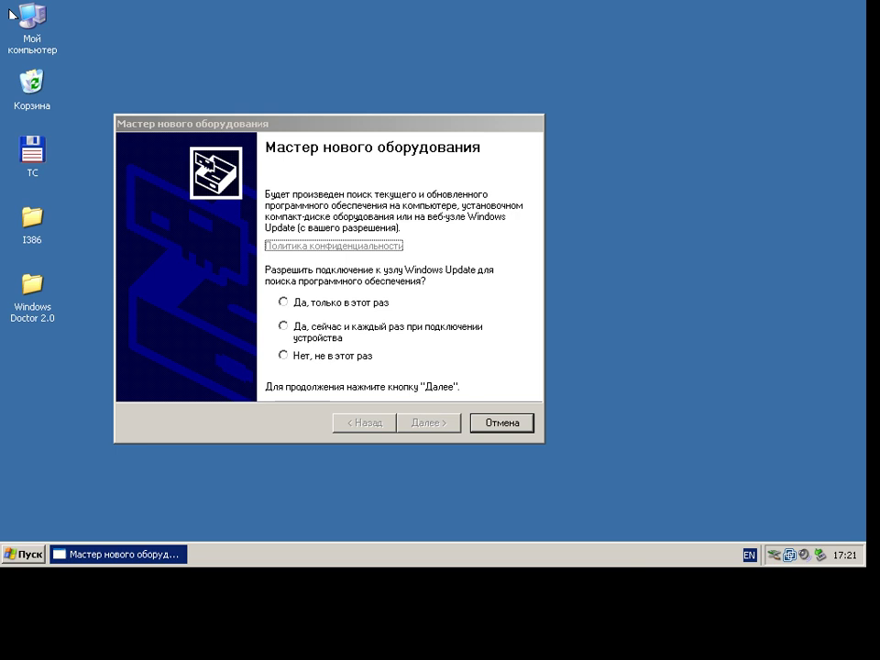
# In the new hardware wizard, decline the Windows Update connection with "Нет, не в этот раз" and continue
pyautogui.press('Tab')
pyautogui.press('Return')
pyautogui.press('Tab')
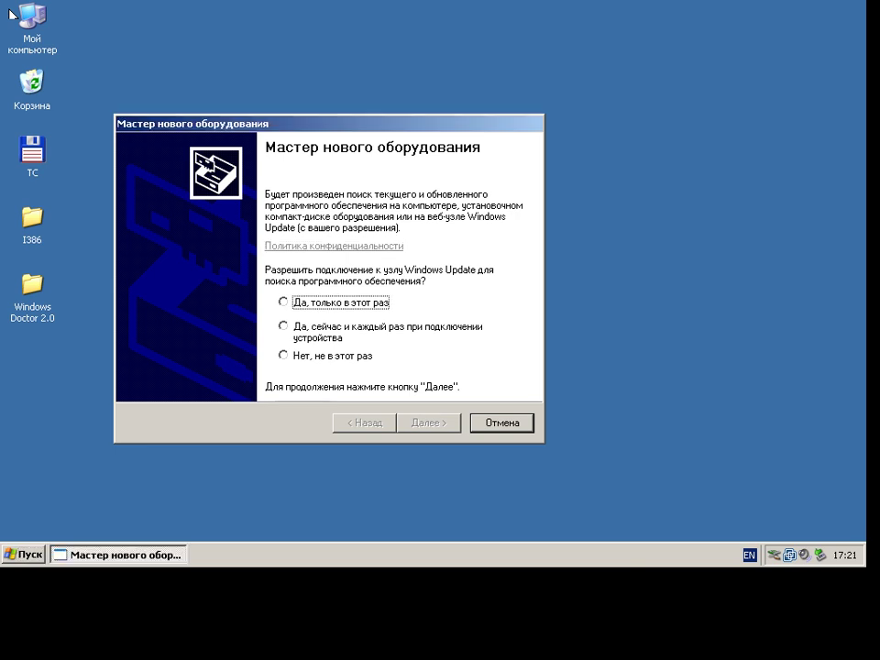
pyautogui.press('Down')
pyautogui.press('Down')
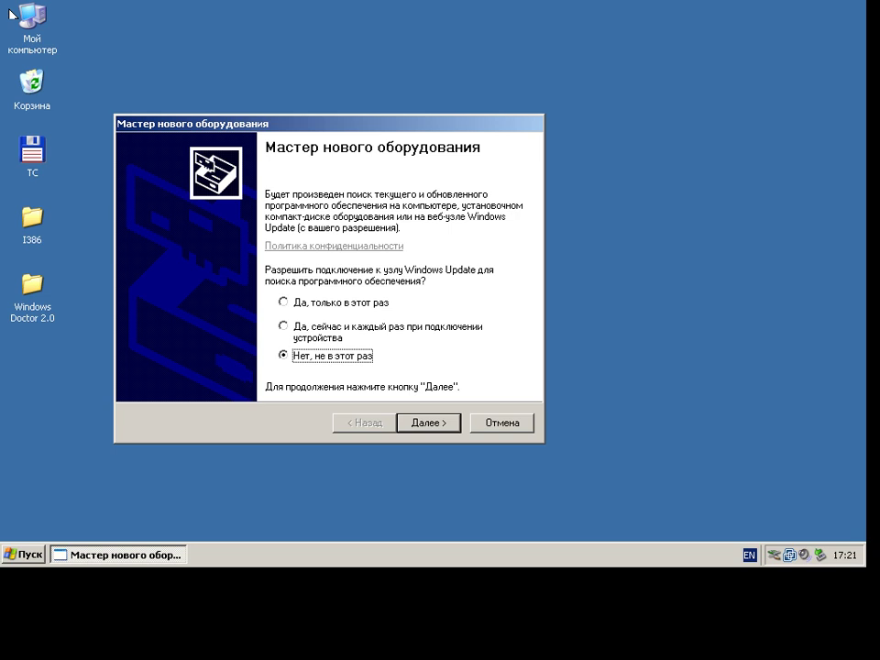
pyautogui.press('Return')
# Run the automatic software installation for the Intel Processor and finish the wizard
pyautogui.press('Tab')
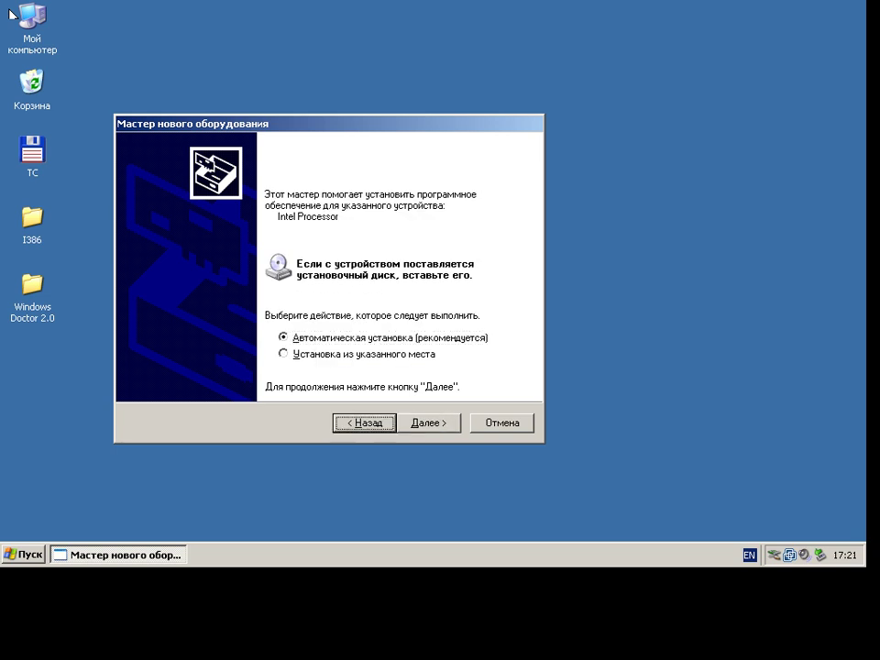
pyautogui.press('Tab')
pyautogui.press('space')
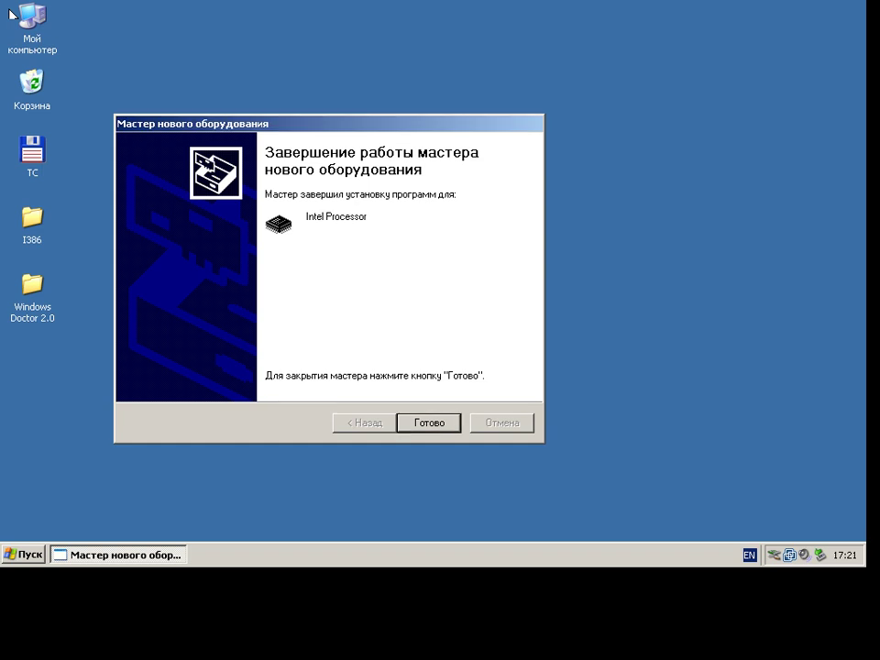
pyautogui.press('Return')
# Launch Notepad by running "notepad"
pyautogui.press('super+r')
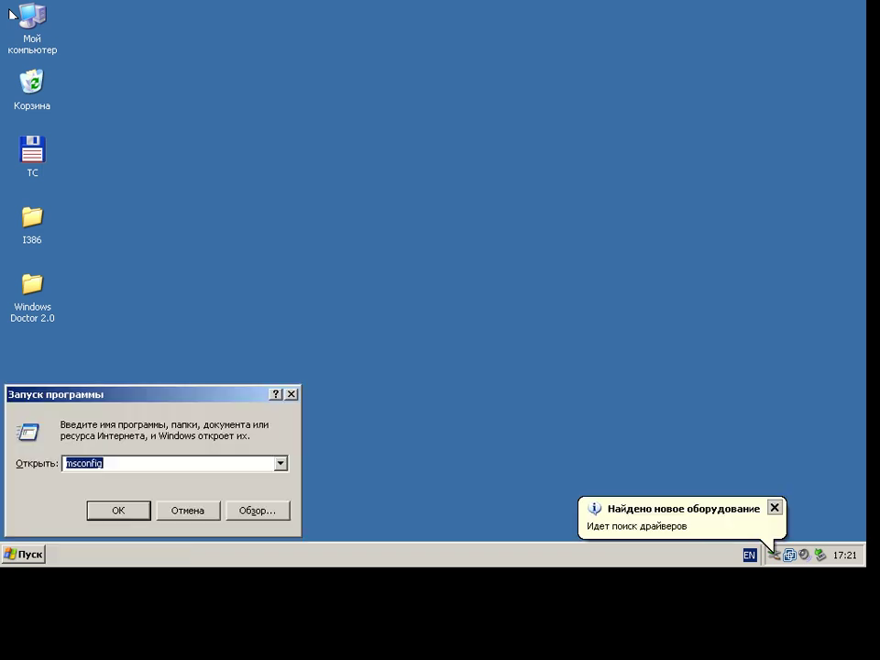
pyautogui.write('note')
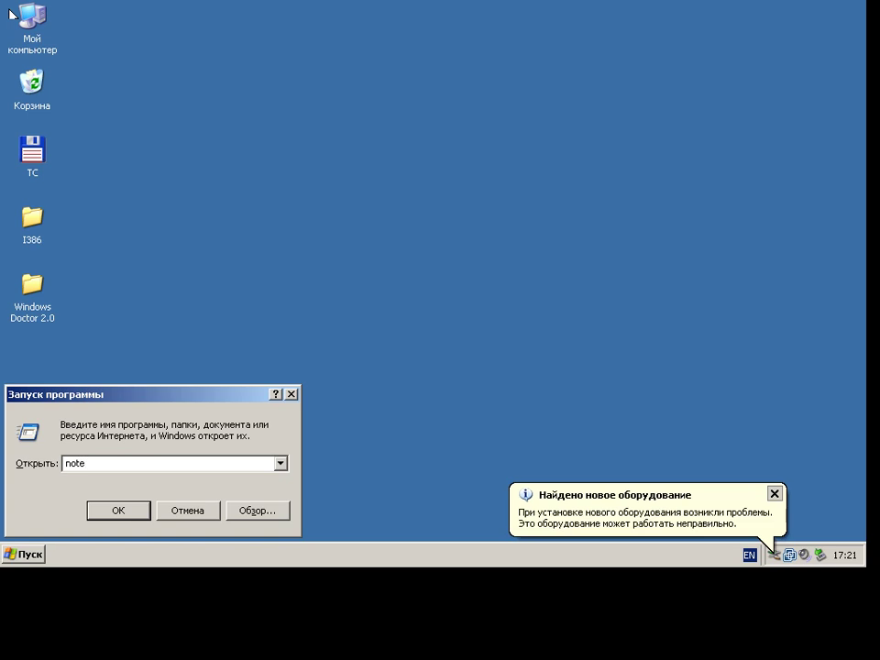
pyautogui.write('pad')
pyautogui.press('Return')
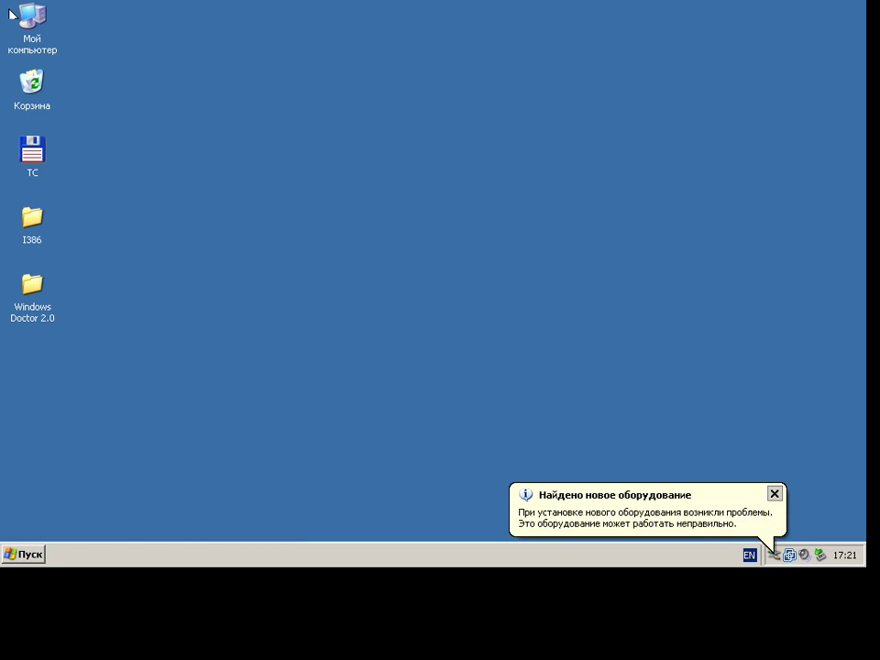
# Write "тут такая же борода с мышью...хммм" in the blank Notepad document
pyautogui.write('тут такая')
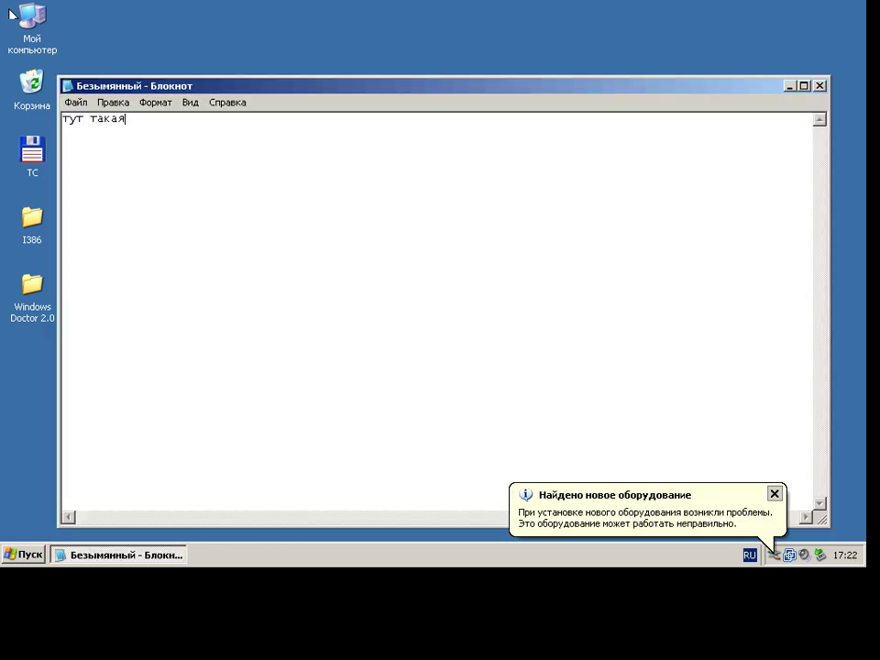
pyautogui.write(' же борода с мышью')
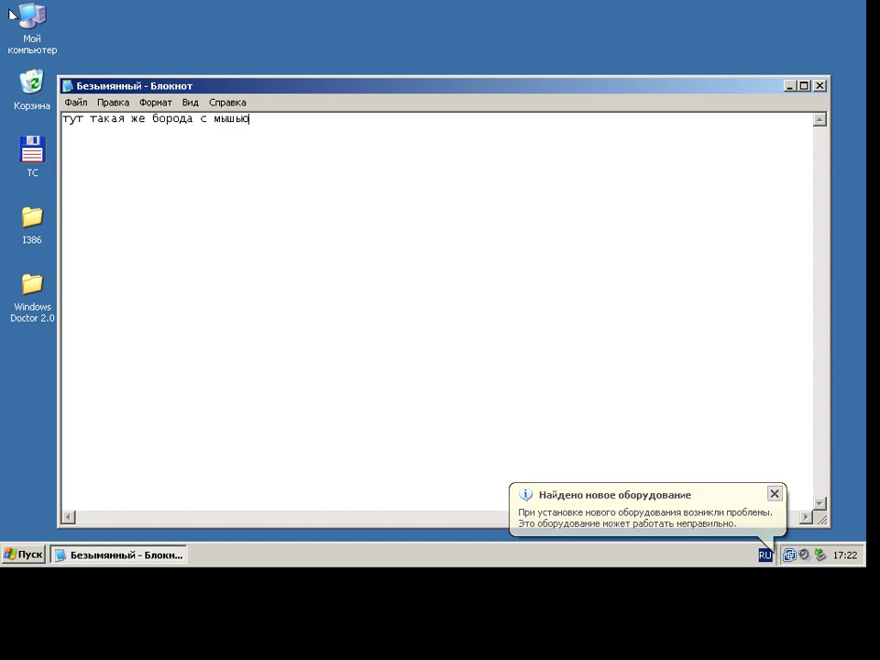
pyautogui.write('ж')
pyautogui.press('BackSpace')
pyautogui.write('...хммм')
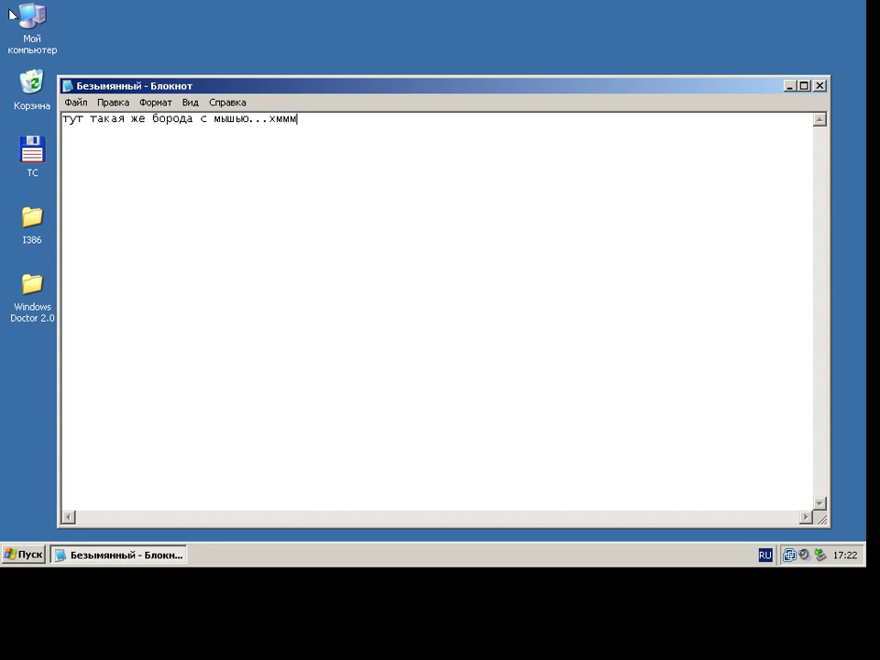
# Open Computer Management (Управление) for "Мой компьютер"
pyautogui.press('super')
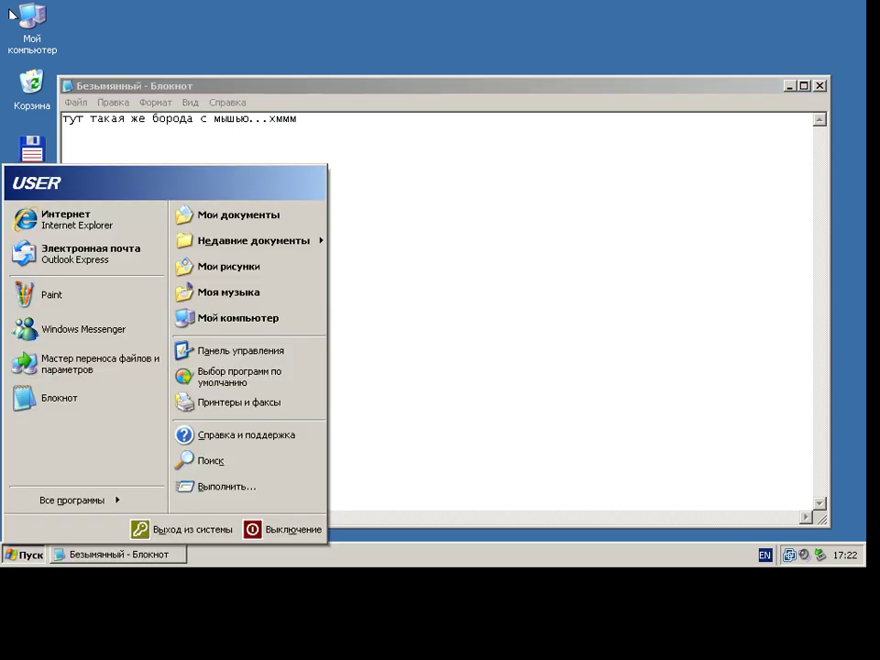
pyautogui.press('Down')
pyautogui.press('Down')
pyautogui.press('Right')
pyautogui.press('Down')
pyautogui.press('Down')
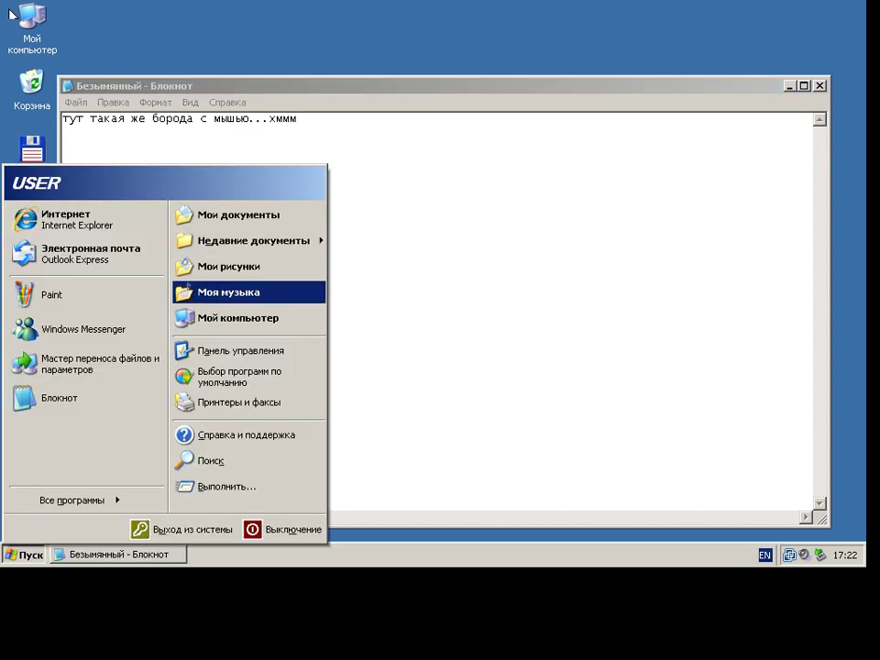
pyautogui.press('Down')
pyautogui.hotkey('shift', 'F10')
pyautogui.press('Up')
pyautogui.press('Down')
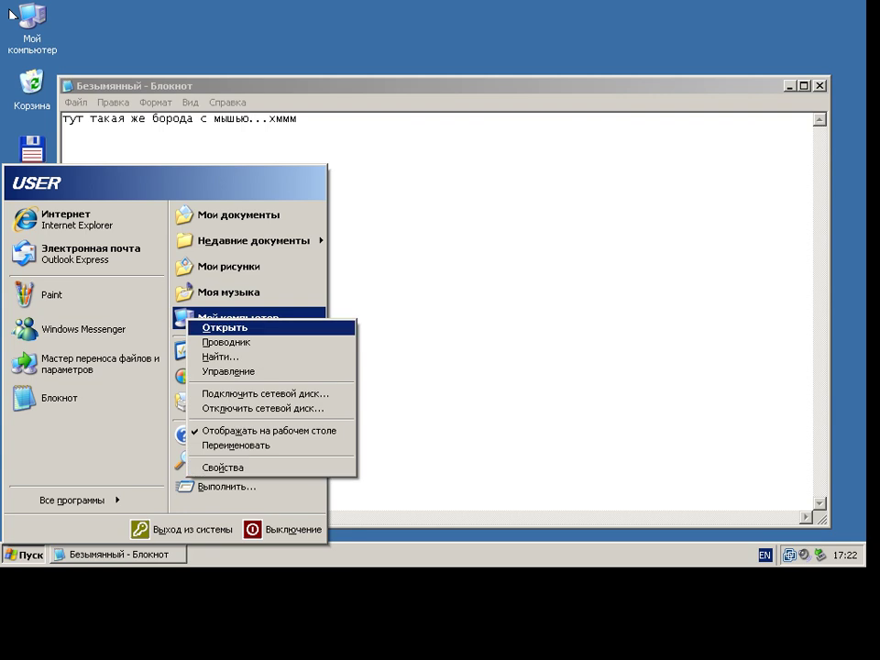
pyautogui.press('Down')
pyautogui.press('Down')
pyautogui.press('Down')
pyautogui.press('Escape')
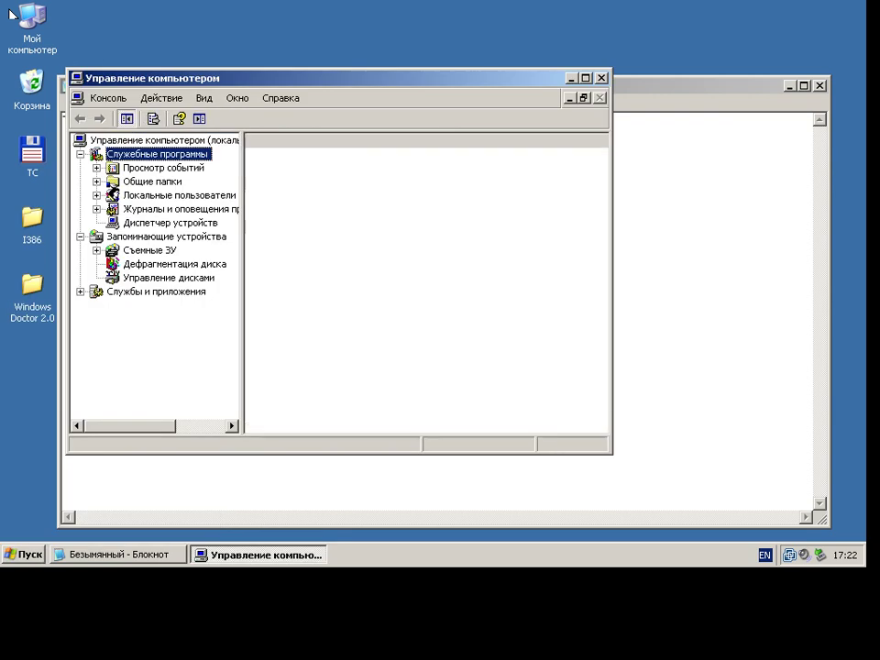
# Show the Device Manager (Диспетчер устройств) in Computer Management
pyautogui.press('Down')
pyautogui.press('Down')
pyautogui.press('Down')
pyautogui.press('Down')
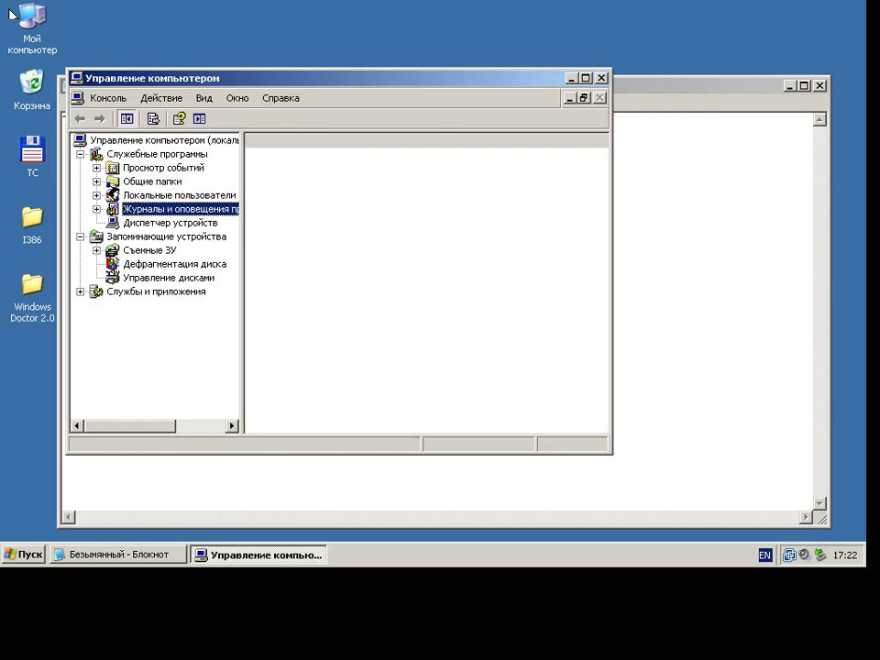
pyautogui.press('Down')
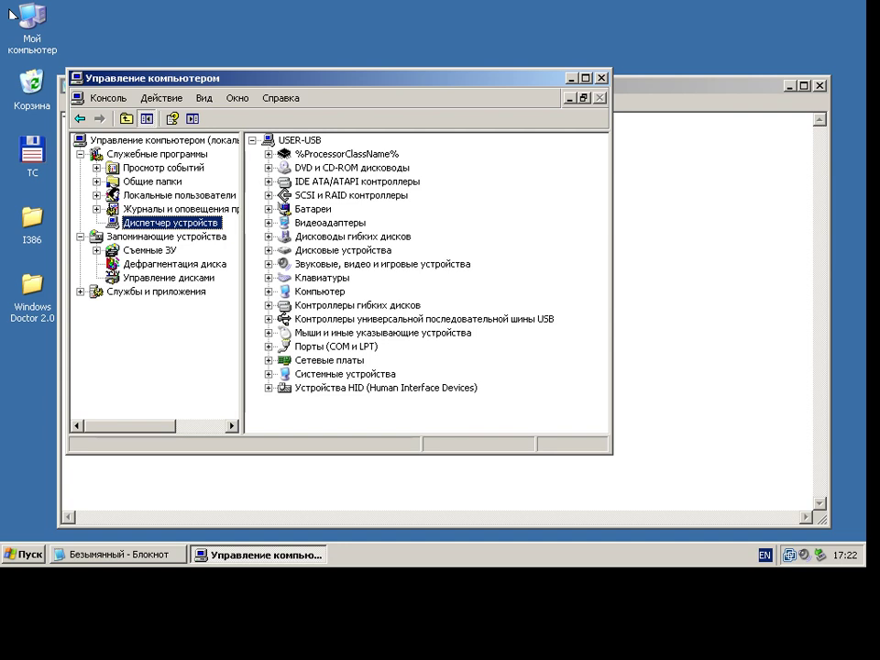
# Expand the device category "Мыши и иные указывающие устройства"
pyautogui.press('Down')
pyautogui.press('Down')
pyautogui.press('Down')
pyautogui.press('Down')
pyautogui.press('Down')
pyautogui.press('Down')
pyautogui.press('Down')
pyautogui.press('Down')
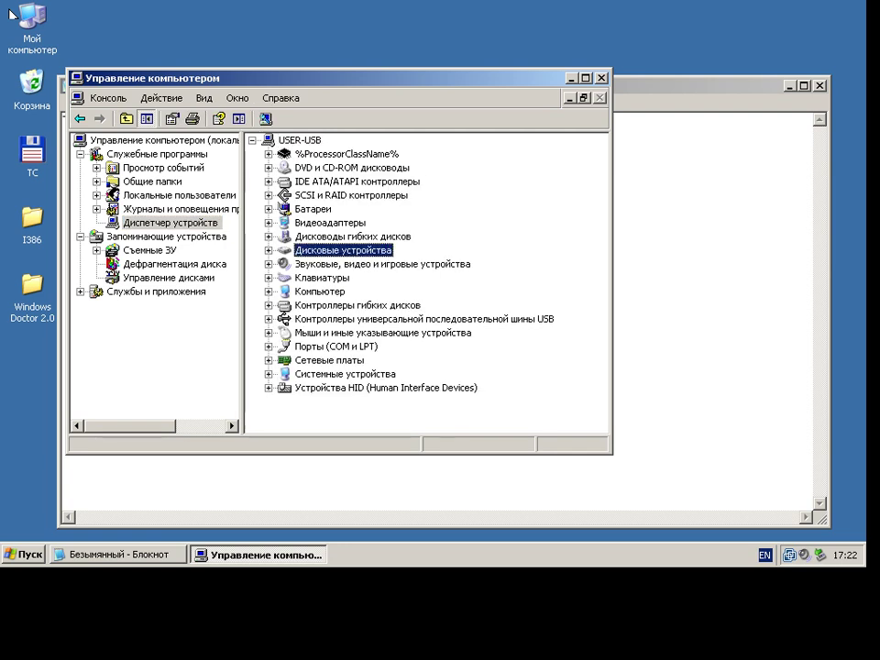
pyautogui.press('Down')
pyautogui.press('Down')
pyautogui.press('Down')
pyautogui.press('Up')
pyautogui.press('Up')
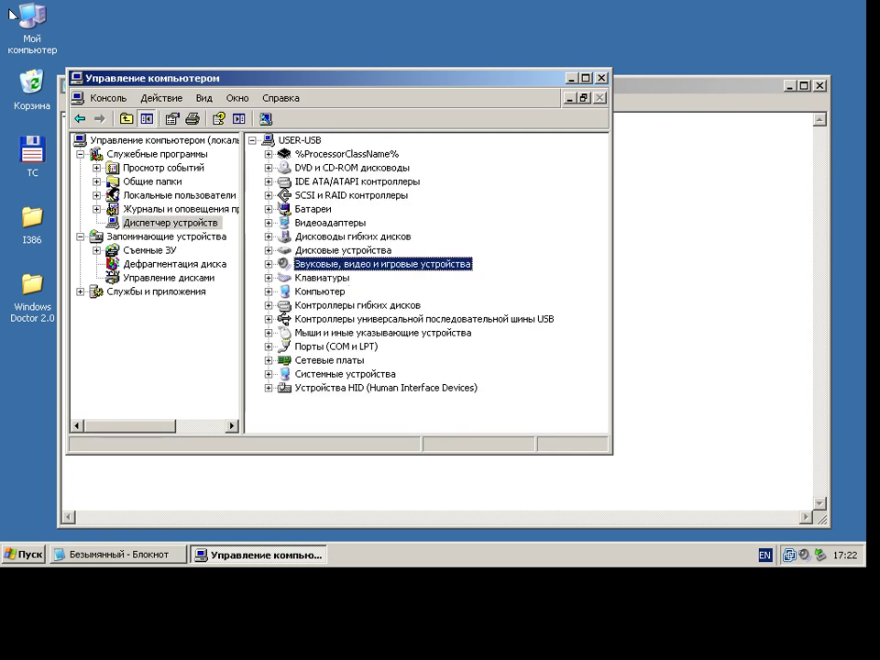
pyautogui.press('Down')
pyautogui.press('Down')
pyautogui.press('Down')
pyautogui.press('Down')
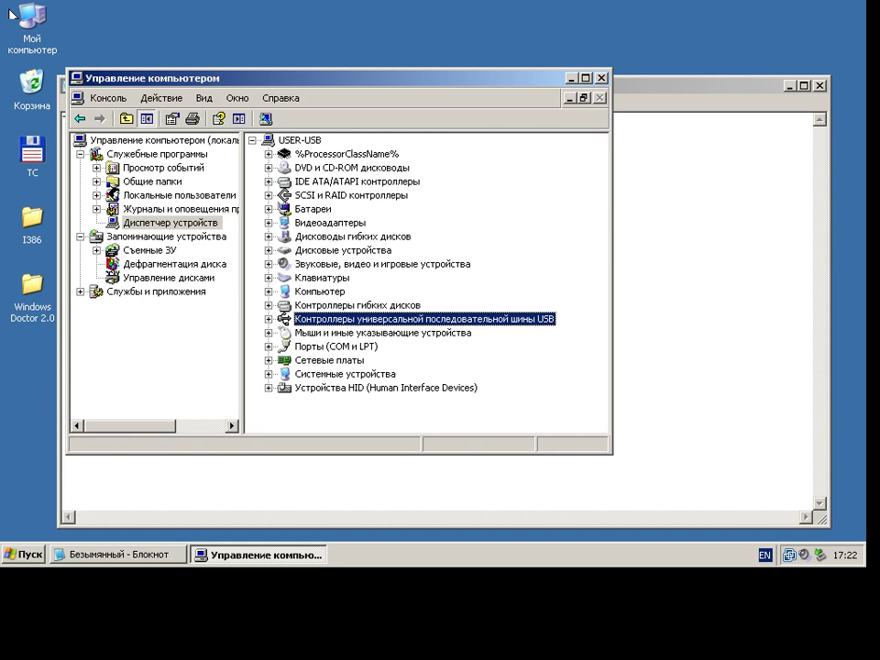
pyautogui.press('Down')
pyautogui.press('Right')
pyautogui.rightClick(684, 2)
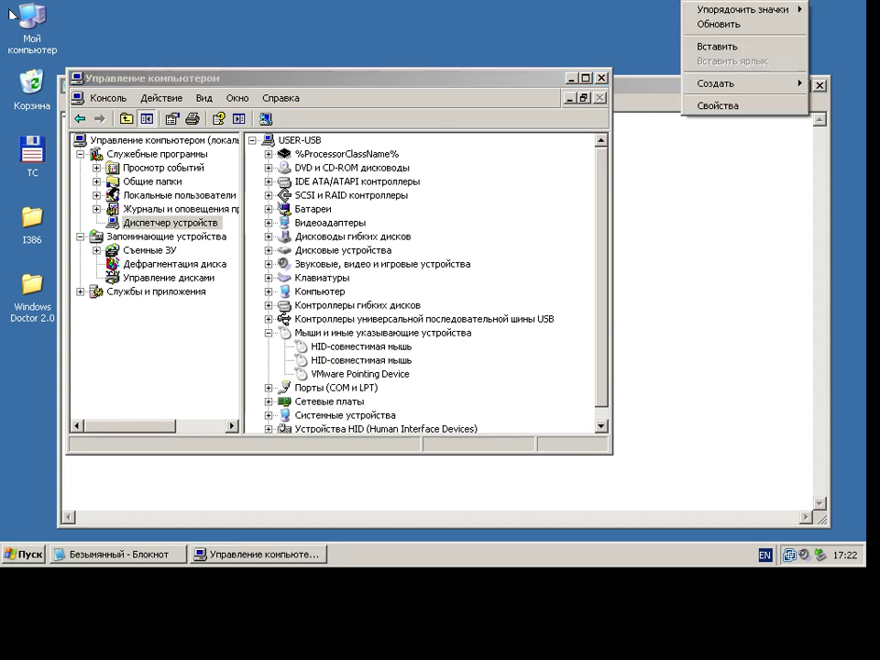
pyautogui.press('Down')
pyautogui.press('Down')
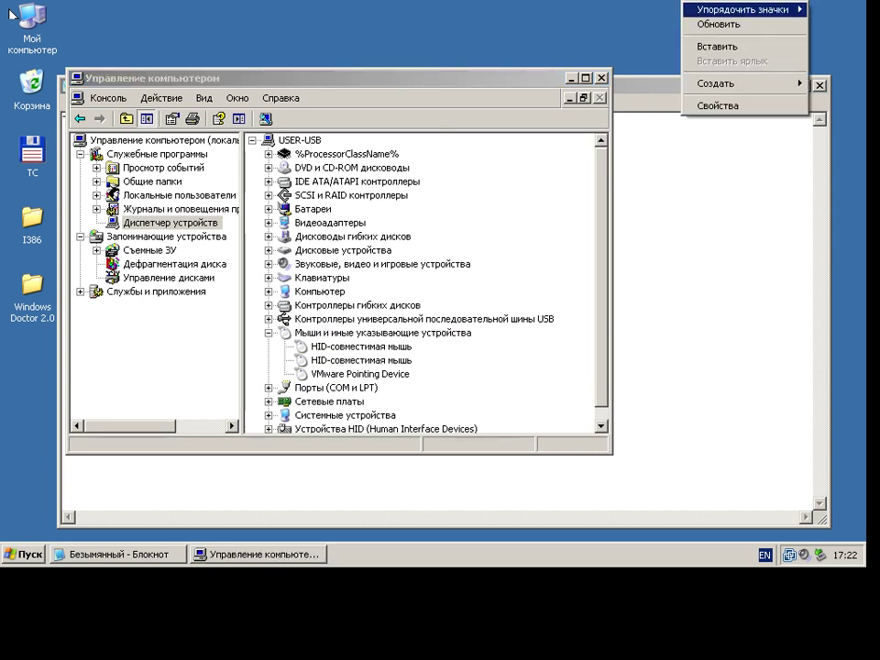
pyautogui.hotkey('alt', 'Tab')
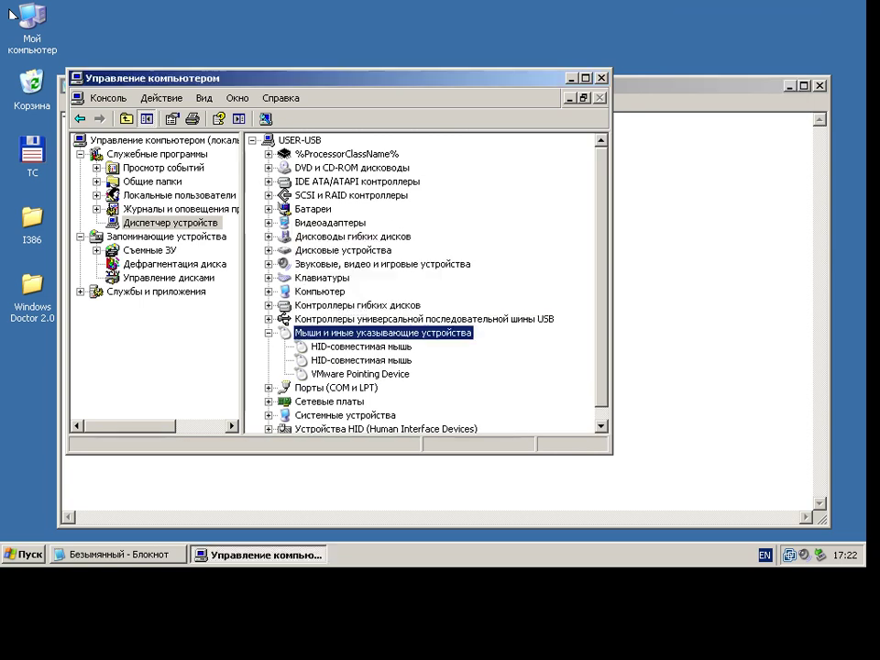
# Try to uninstall the VMware Pointing Device without restarting the computer
pyautogui.press('Down')
pyautogui.press('Down')
pyautogui.press('Down')
pyautogui.press('Delete')
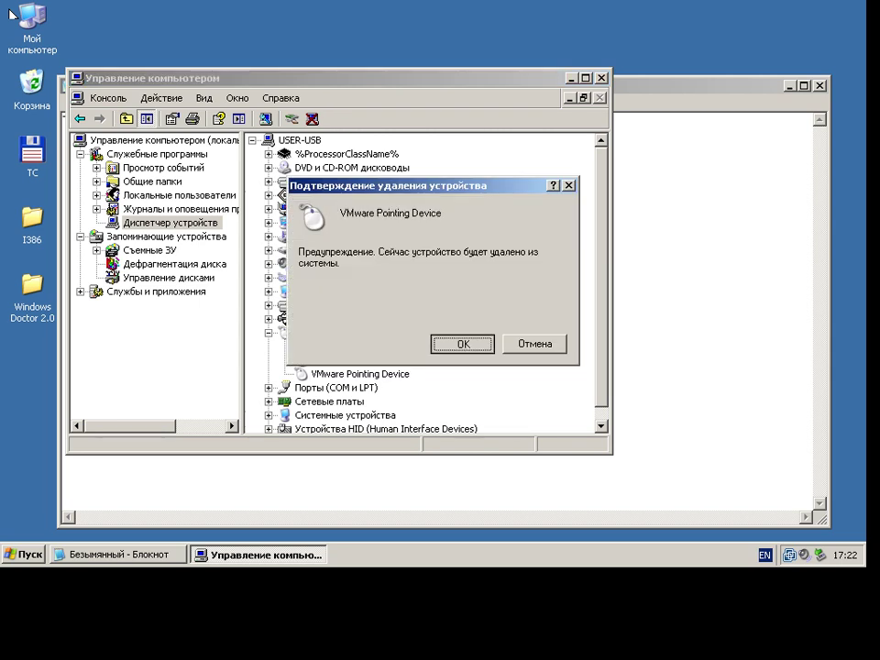
pyautogui.press('Return')
pyautogui.press('Tab')
pyautogui.press('Return')
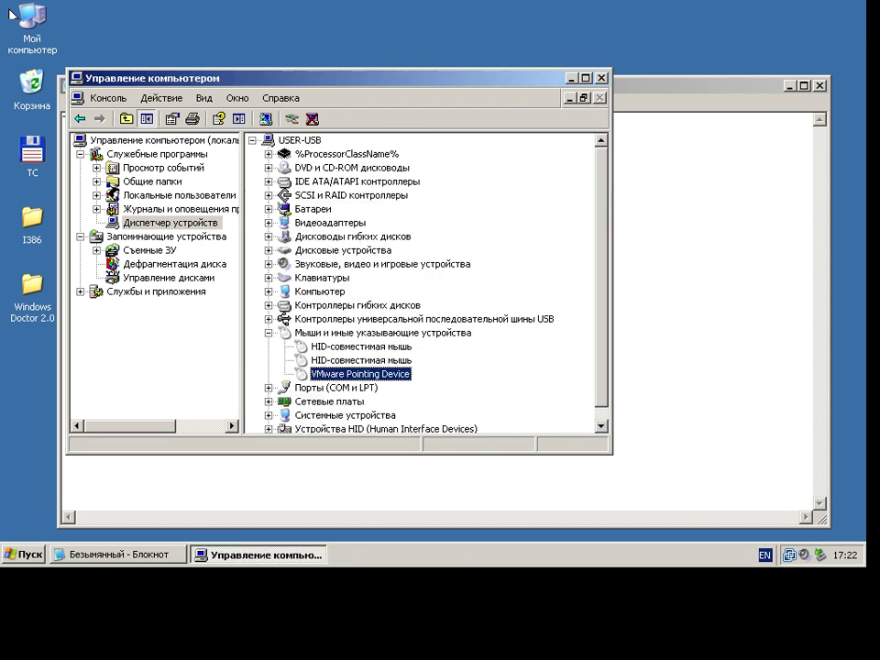
pyautogui.press('Up')
pyautogui.press('Down')
pyautogui.press('Delete')
pyautogui.press('Return')
# Uninstall both "HID-совместимая мышь" devices from the mice category
pyautogui.press('Up')
pyautogui.press('Delete')
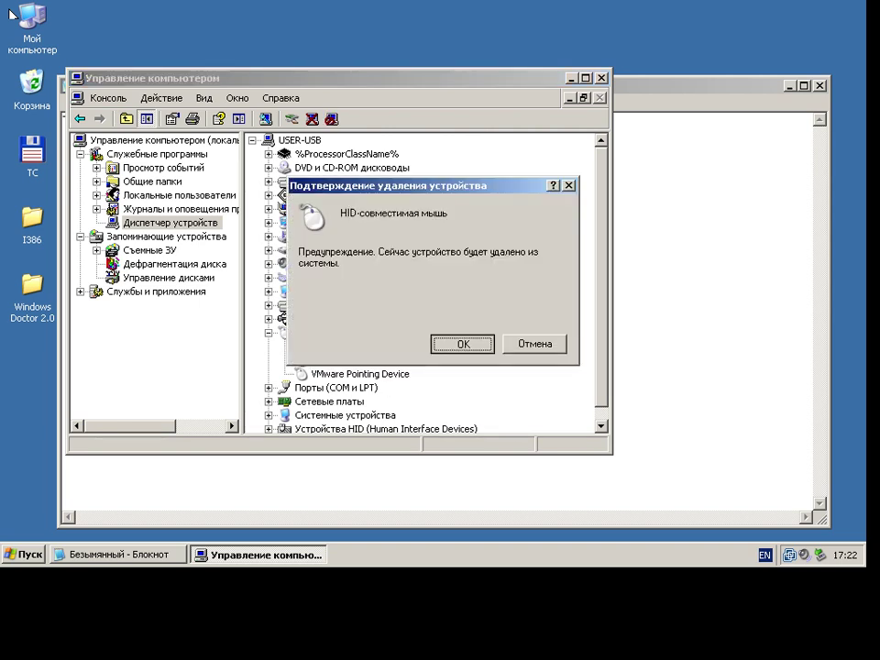
pyautogui.press('Return')
pyautogui.press('Up')
pyautogui.press('Delete')
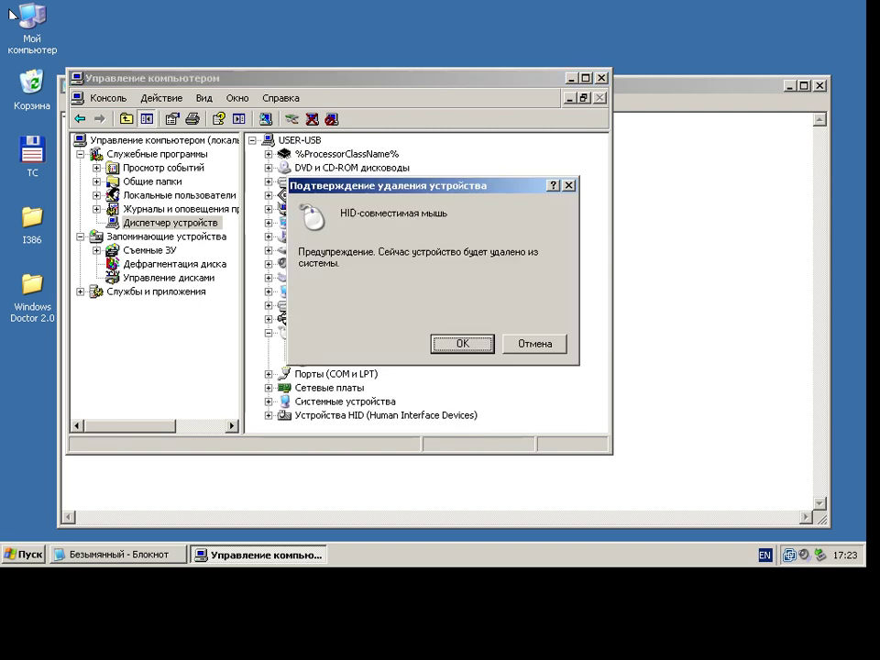
pyautogui.press('Return')
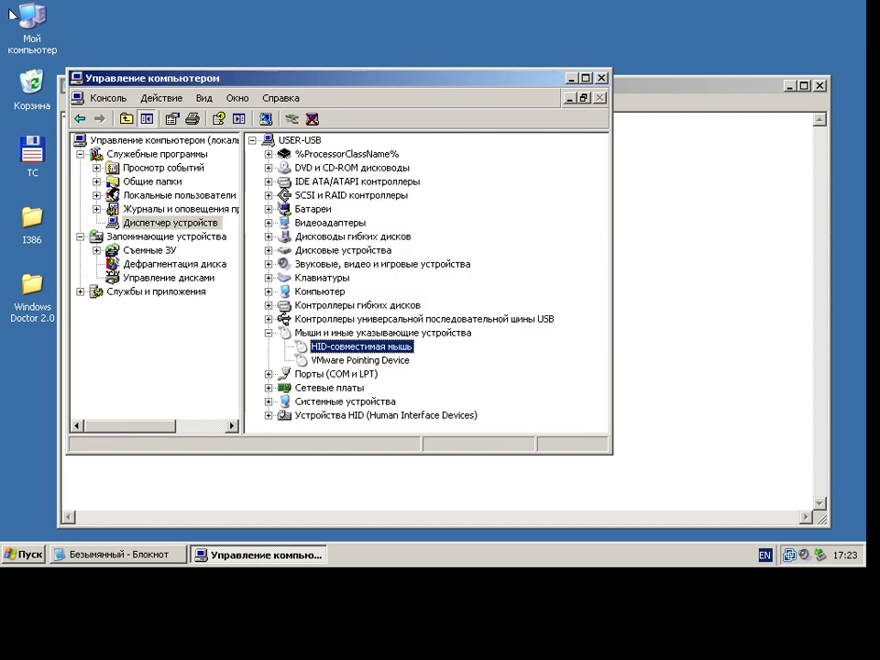
# Uninstall the VMware Pointing Device from the mice category
pyautogui.press('Down')
pyautogui.press('Down')
pyautogui.press('Down')
pyautogui.press('Down')
pyautogui.press('Down')
pyautogui.press('Down')
pyautogui.press('Down')
pyautogui.press('Down')
pyautogui.press('Down')
pyautogui.press('Down')
pyautogui.press('Down')
pyautogui.press('Down')
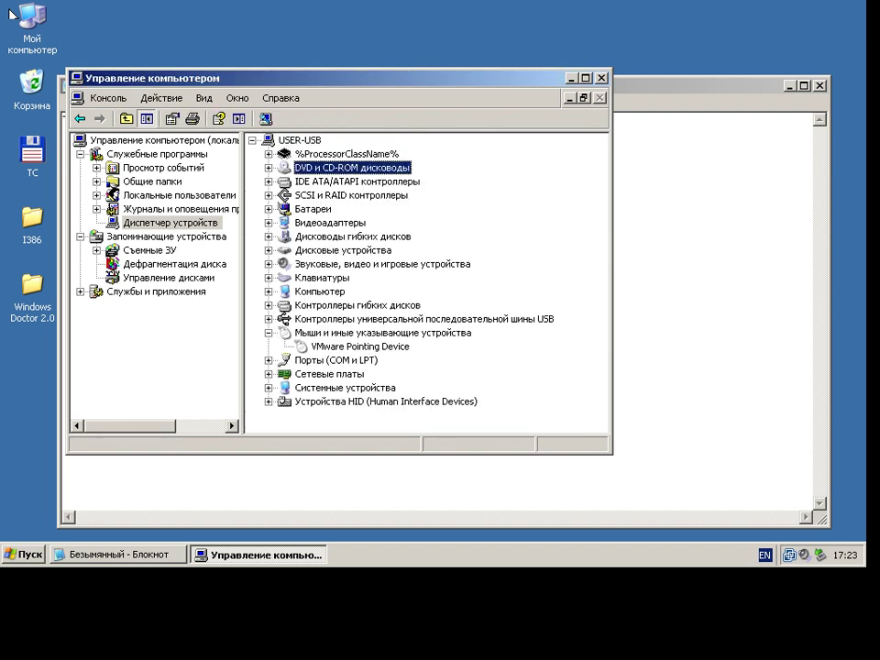
pyautogui.press('Down')
pyautogui.press('Down')
pyautogui.press('Down')
pyautogui.press('Delete')
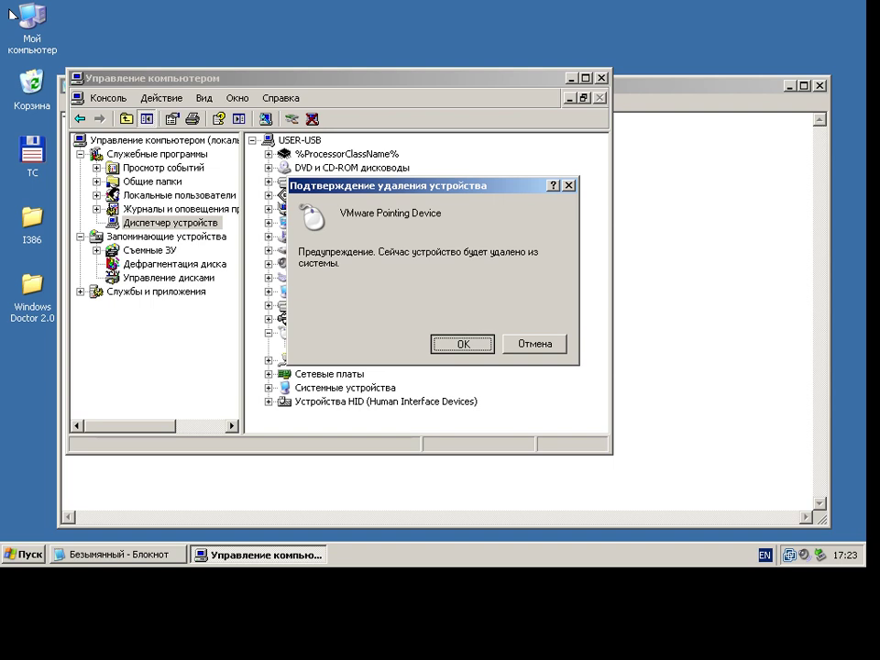
pyautogui.press('Return')
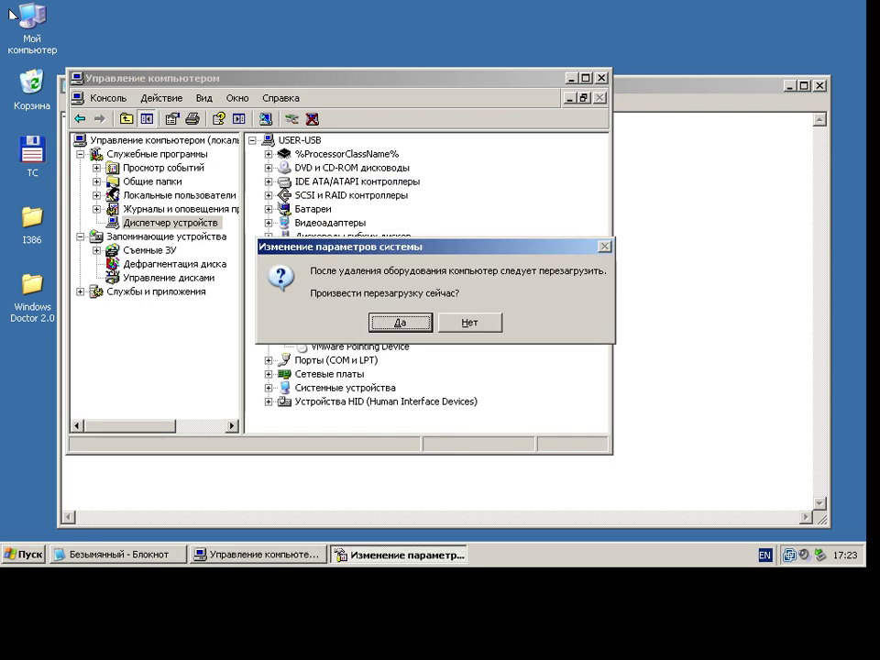
# Try to restart the computer after the device removal, cancel Notepad's save prompt and return to Computer Management
pyautogui.press('Return')
pyautogui.press('Tab')
pyautogui.press('Tab')
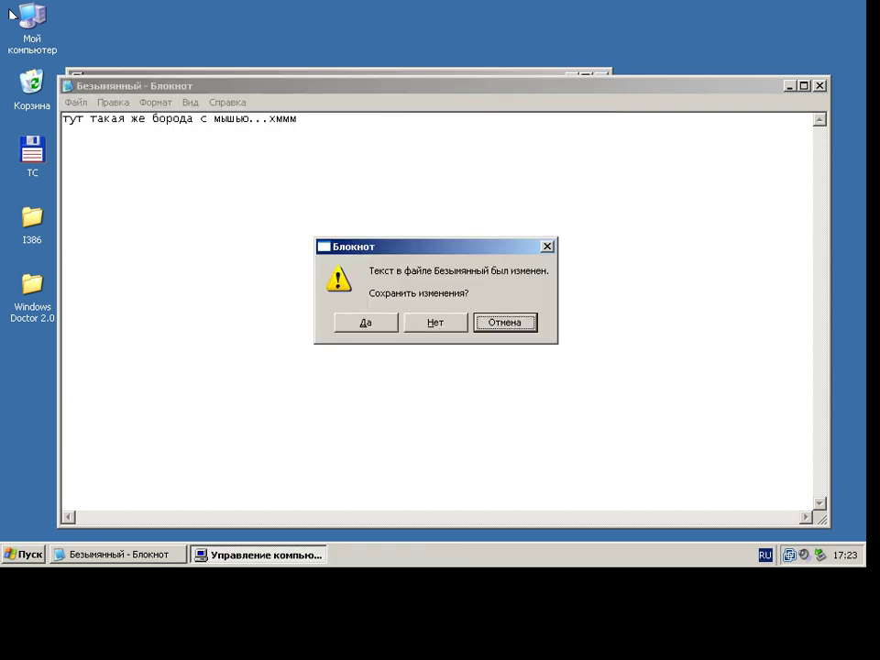
pyautogui.press('Return')
pyautogui.hotkey('alt', 'Tab')
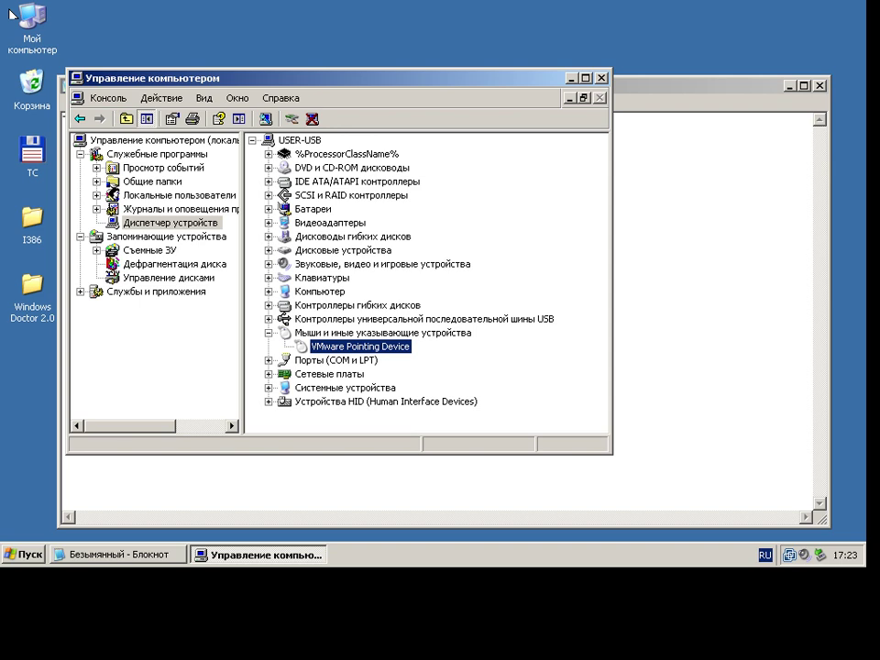
# Scan for hardware changes from the USER-USB root of the device tree
pyautogui.press('Up')
pyautogui.press('Up')
pyautogui.press('Up')
pyautogui.press('Up')
pyautogui.press('Up')
pyautogui.press('Up')
pyautogui.press('Up')
pyautogui.press('Up')
pyautogui.press('Up')
pyautogui.press('Up')
pyautogui.press('Up')
pyautogui.press('Up')
pyautogui.press('Up')
pyautogui.press('Up')
pyautogui.press('Up')
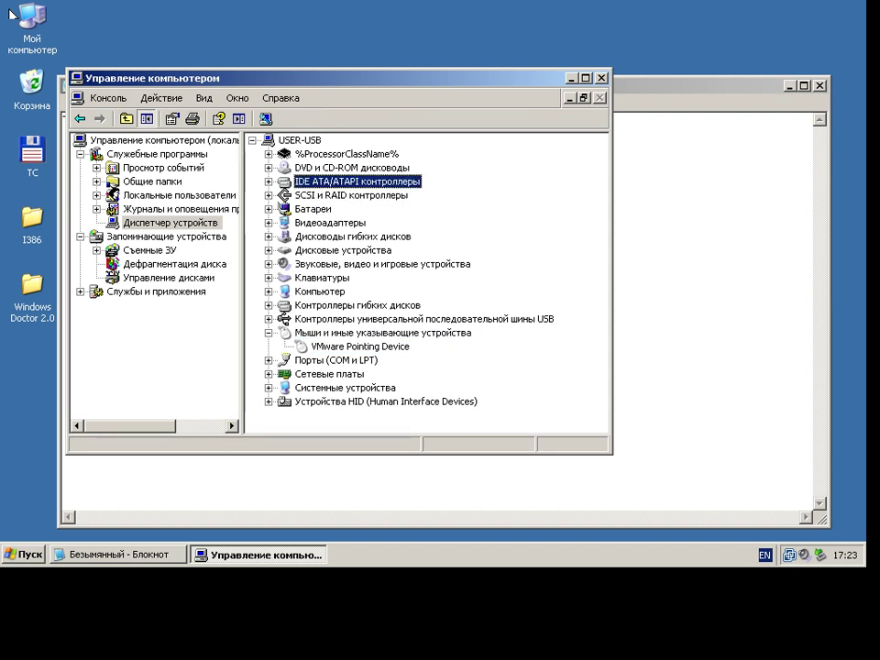
pyautogui.hotkey('shift', 'F10')
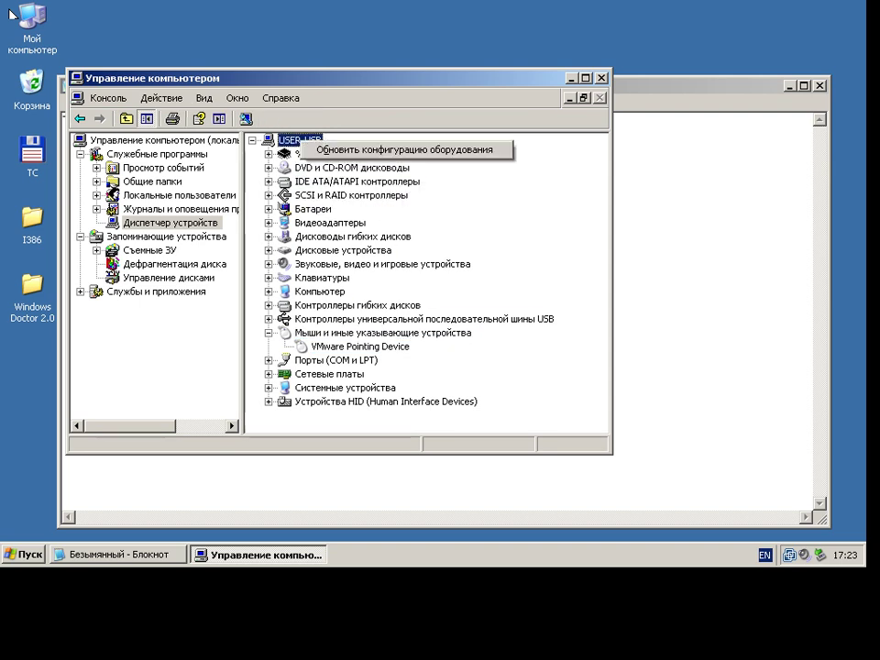
pyautogui.press('Down')
pyautogui.press('Return')
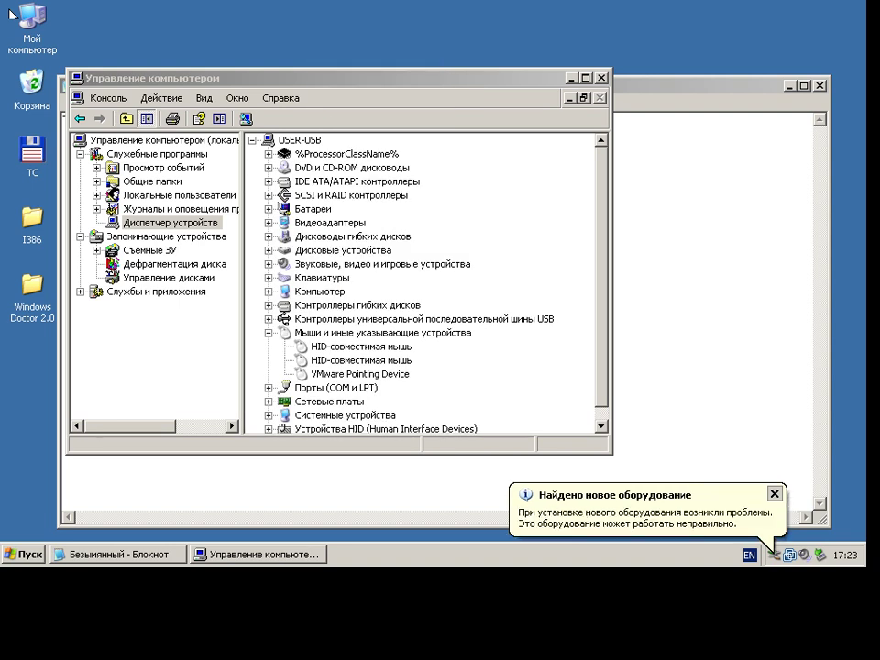
# Switch to the open Notepad note and add the lines "вмварские глюки" and "мать их" below the existing text
pyautogui.hotkey('alt', 'Tab')
pyautogui.hotkey('alt', 'Tab')
pyautogui.press('Return')
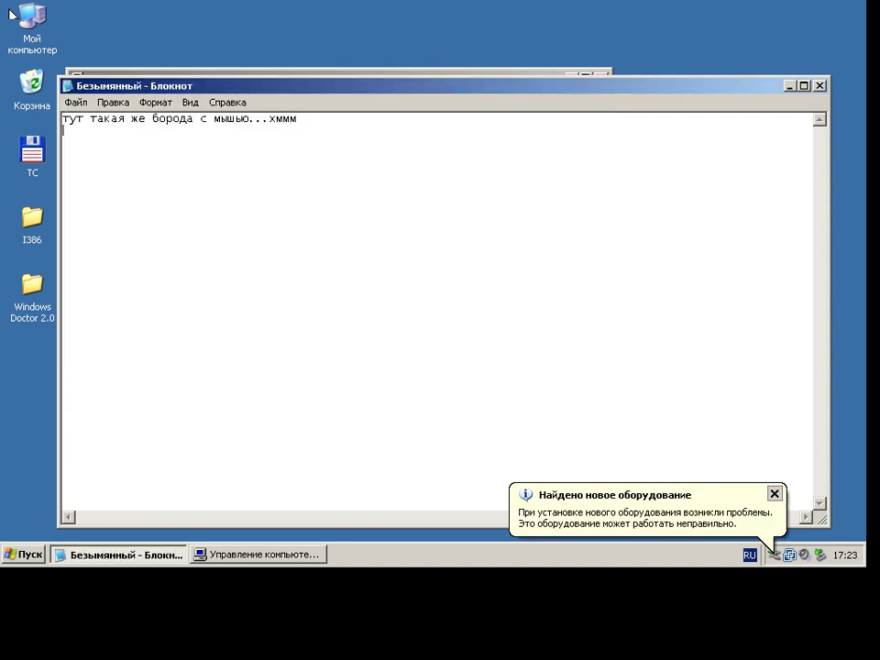
pyautogui.write('вмварские глюки')
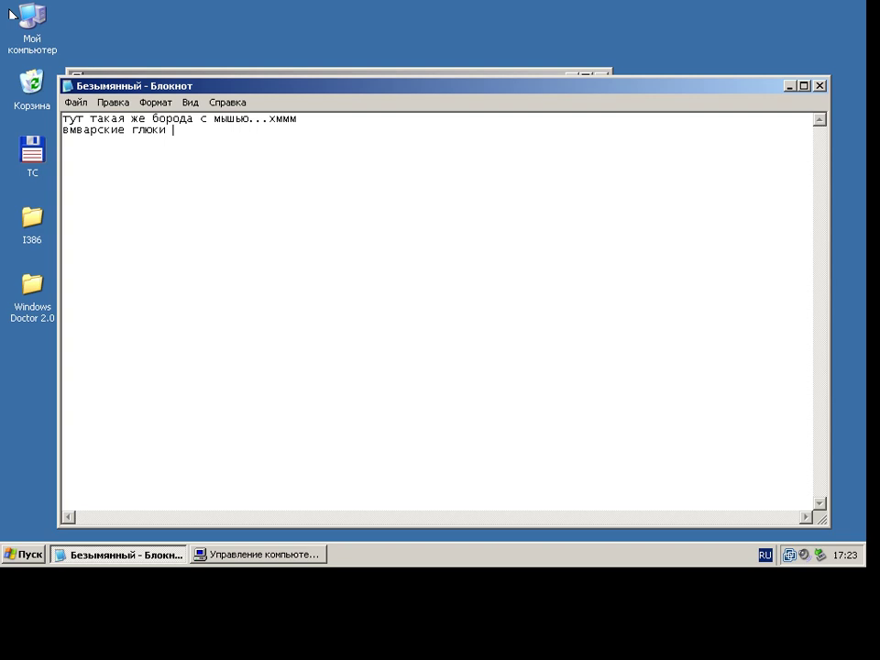
pyautogui.write(' мтаь')
pyautogui.press('BackSpace')
pyautogui.press('BackSpace')
pyautogui.press('BackSpace')
pyautogui.press('BackSpace')
pyautogui.press('Return')
pyautogui.write('мать их')
# Shut down the system with a five-second delay by running the command "shutdown -s -t 5"
pyautogui.press('super+r')
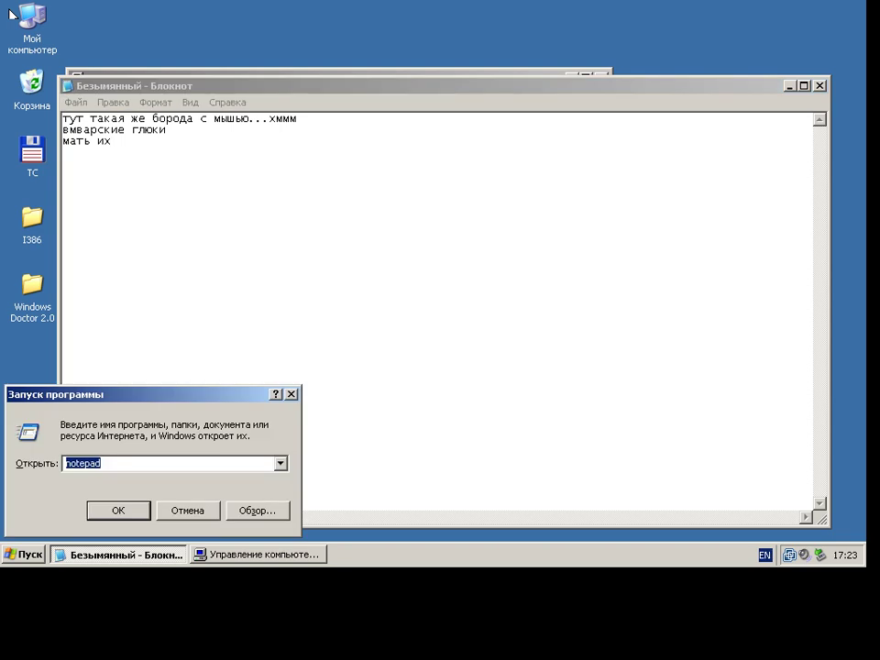
pyautogui.write('shutdown -s -t 5')
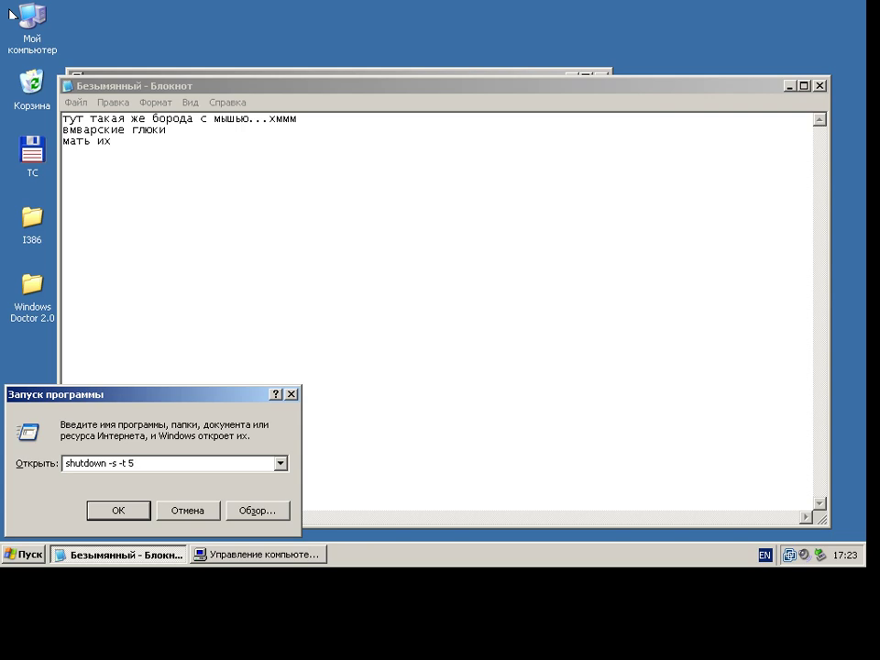
pyautogui.press('Return')
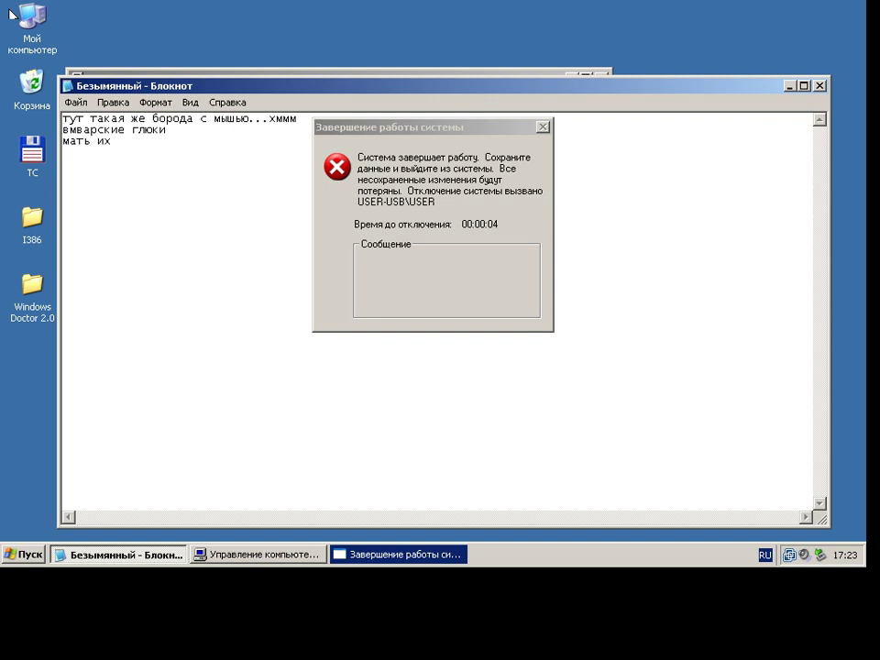